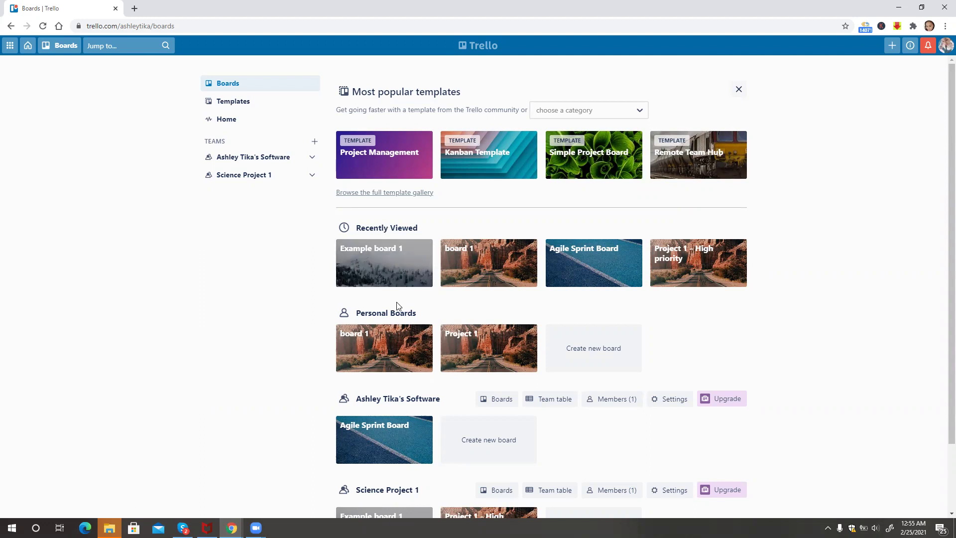
- Go into Example board 1 and reach the More options in its board menu
left_click(392, 275)
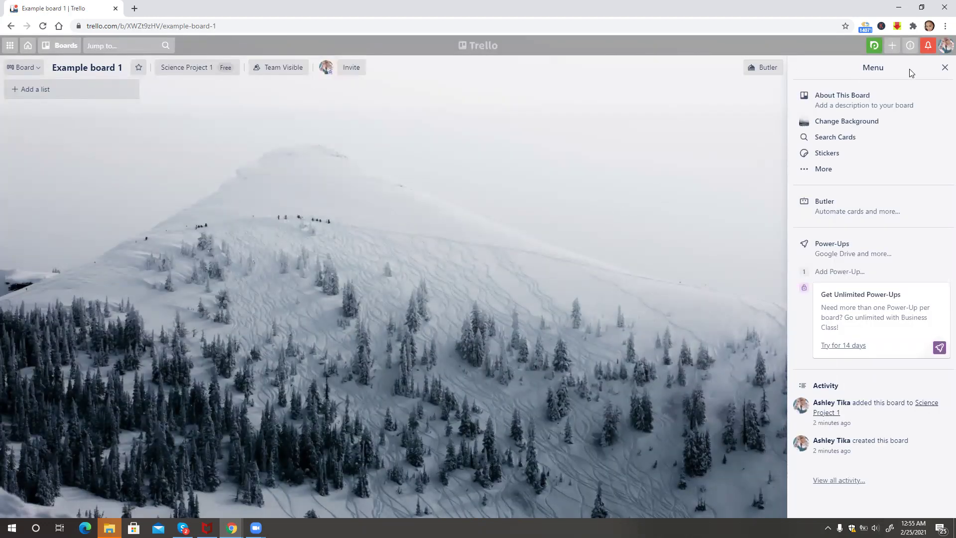
left_click(943, 69)
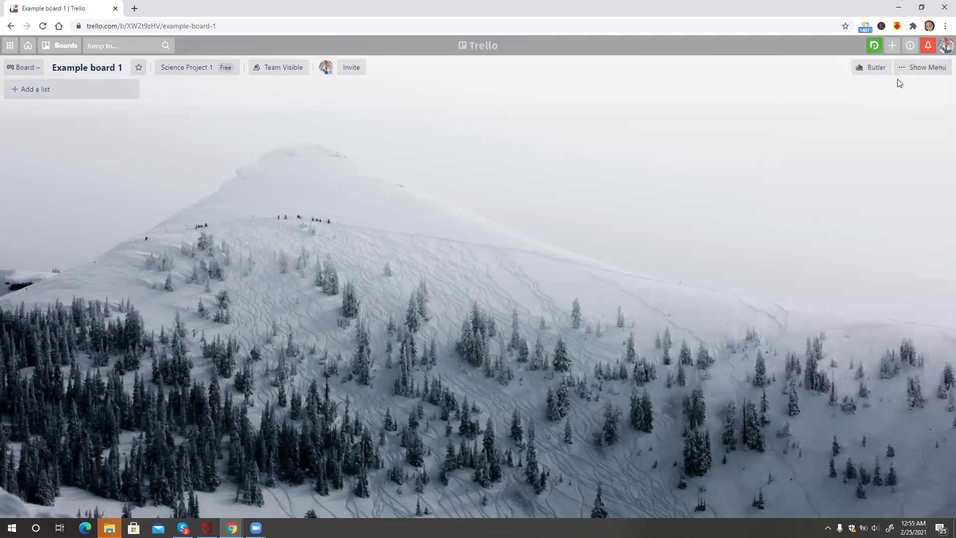
left_click(908, 68)
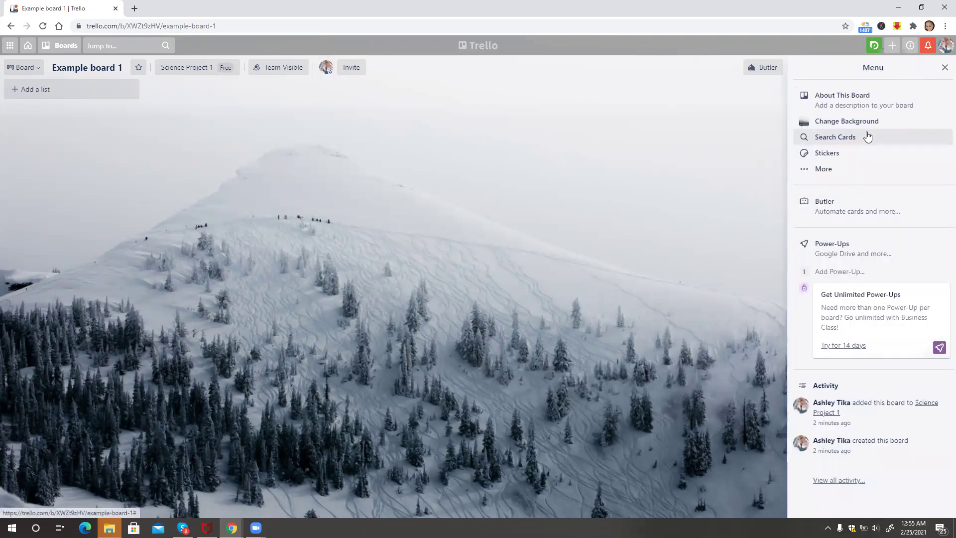
left_click(841, 171)
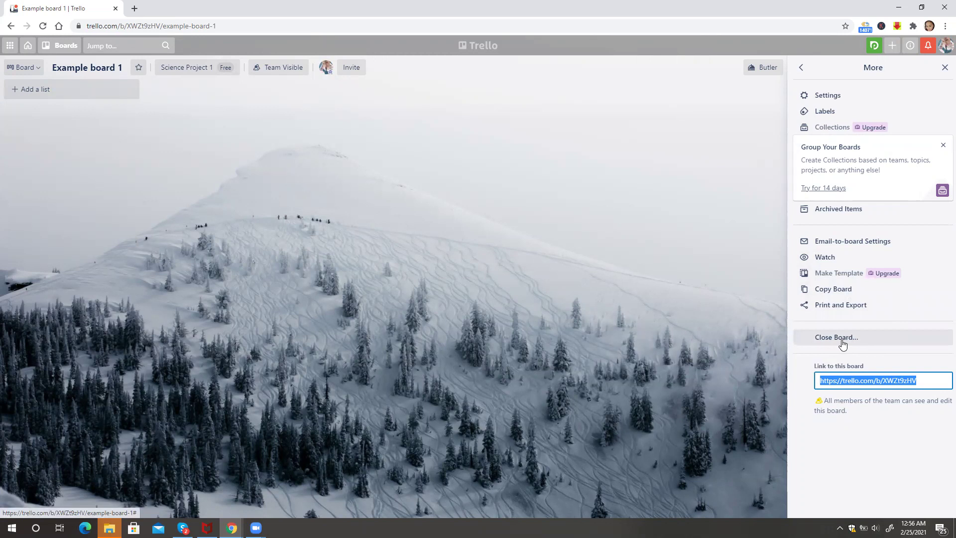
- Close Example board 1 and confirm, leaving its closed-board page
left_click(843, 345)
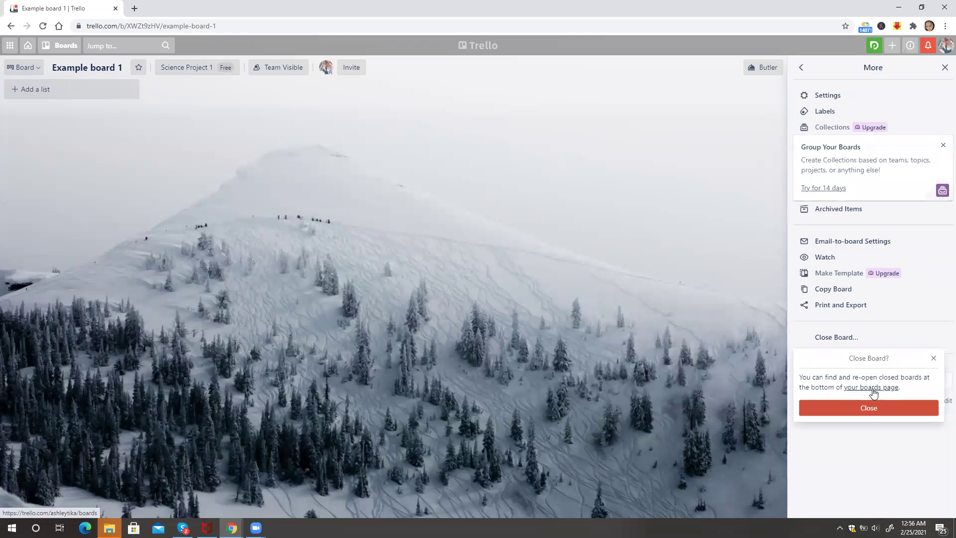
left_click(887, 408)
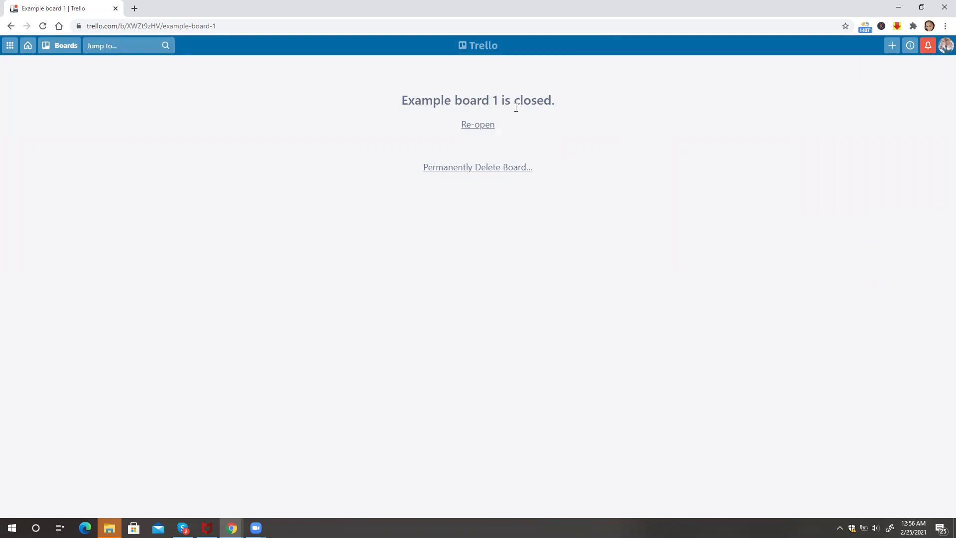
left_click_drag(514, 101, 557, 109)
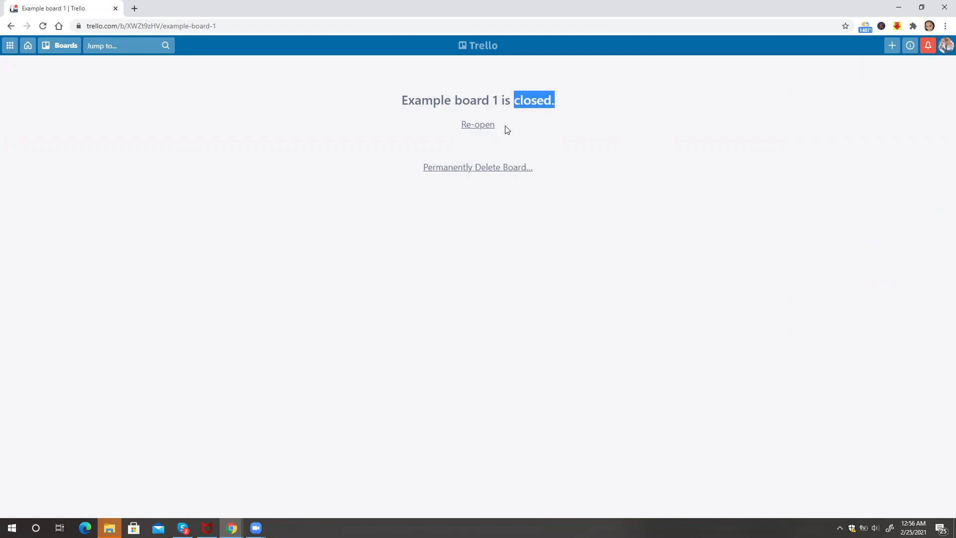
left_click_drag(505, 129, 460, 120)
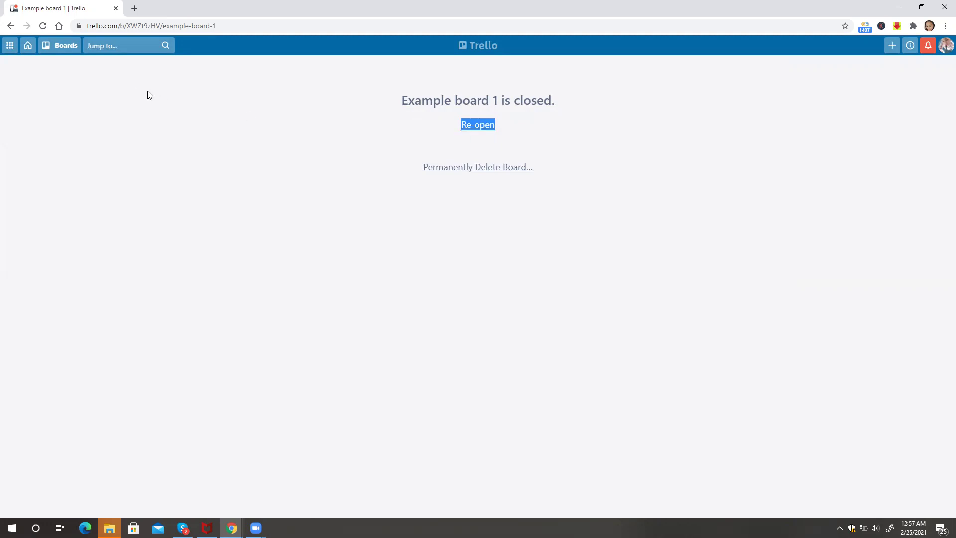
- Return to the boards overview and view all closed boards
left_click(27, 46)
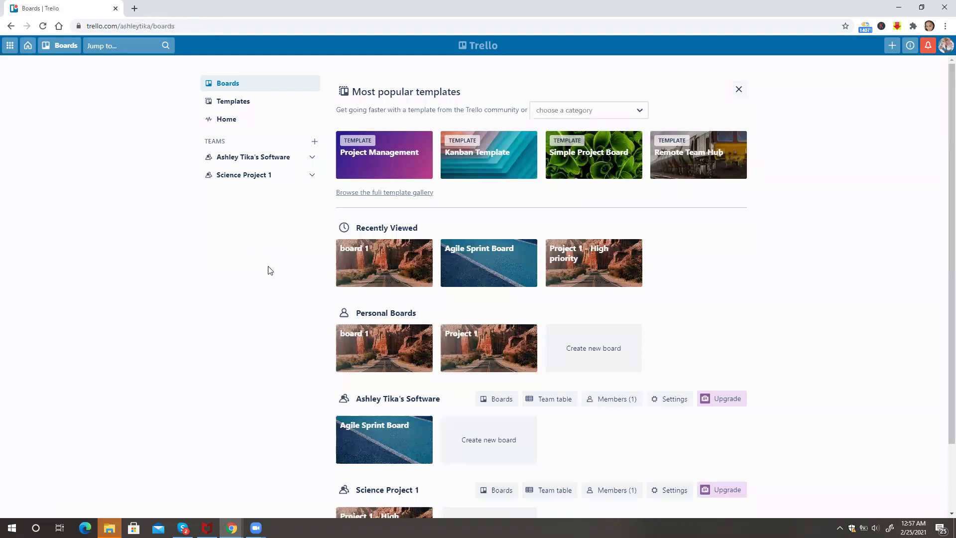
scroll(269, 269, "down", 2)
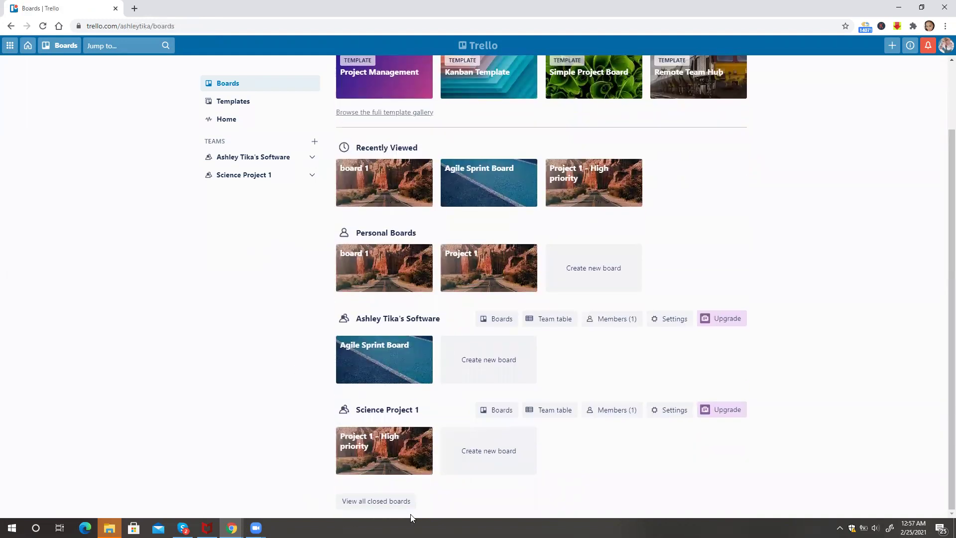
left_click(357, 505)
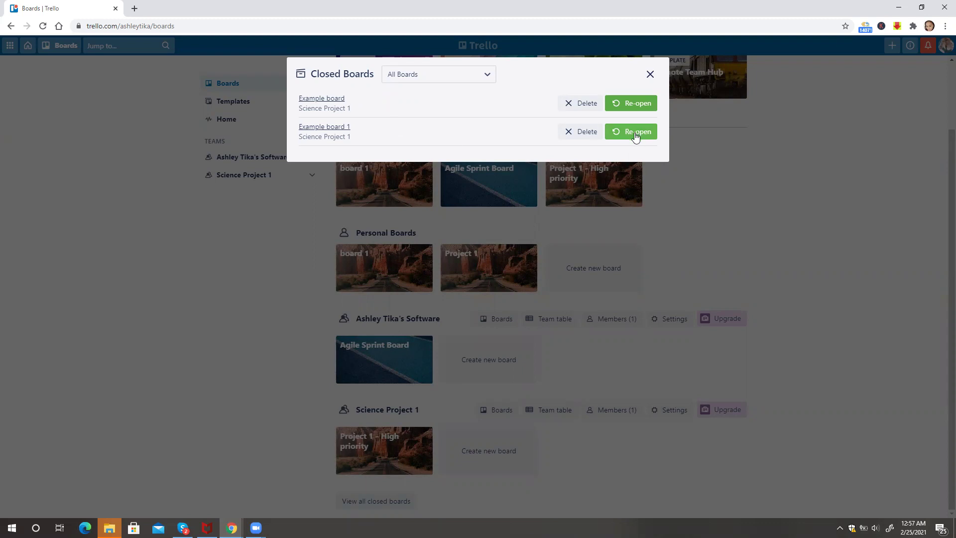
- Re-open Example board from the Closed Boards dialog and dismiss the dialog
left_click(618, 109)
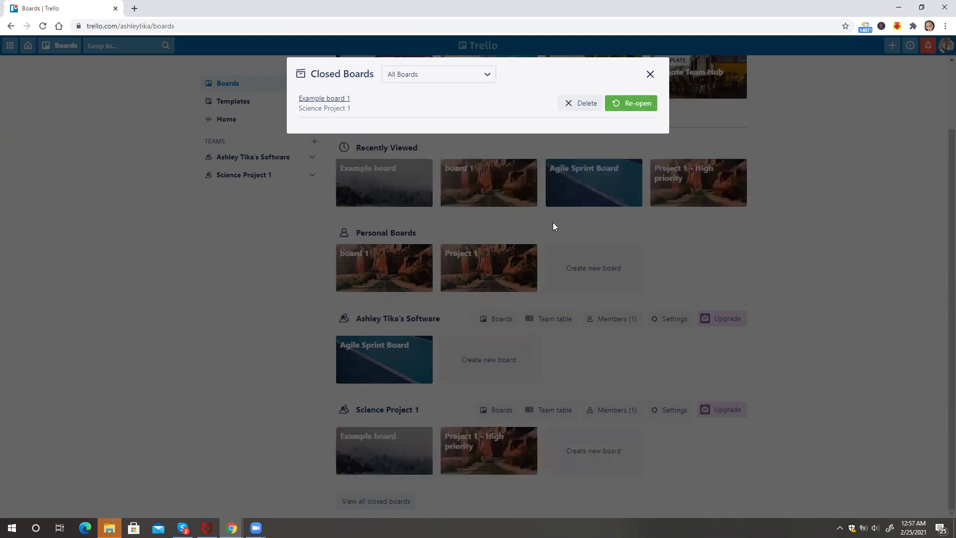
left_click(272, 321)
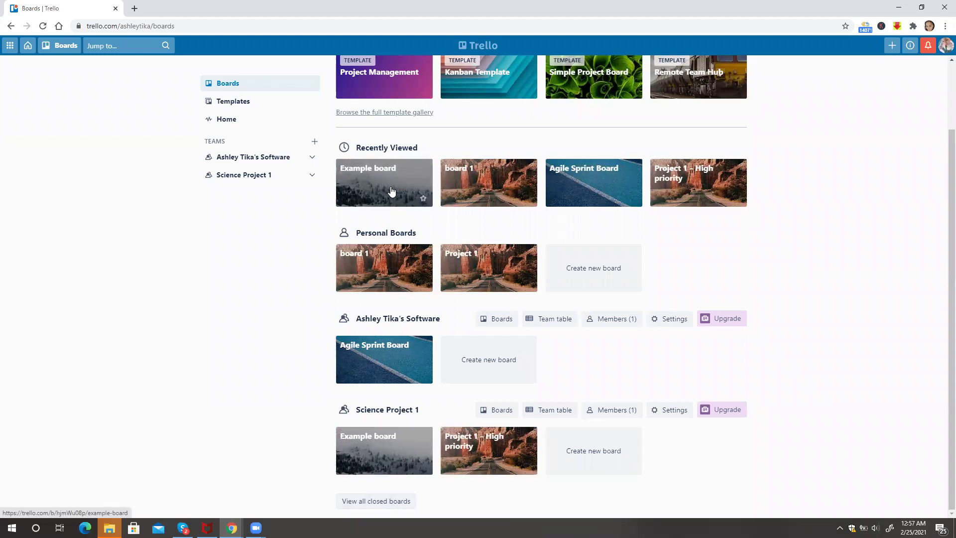
- Reopen the closed boards list and look over the delete option and board filter for Example board 1
left_click(377, 502)
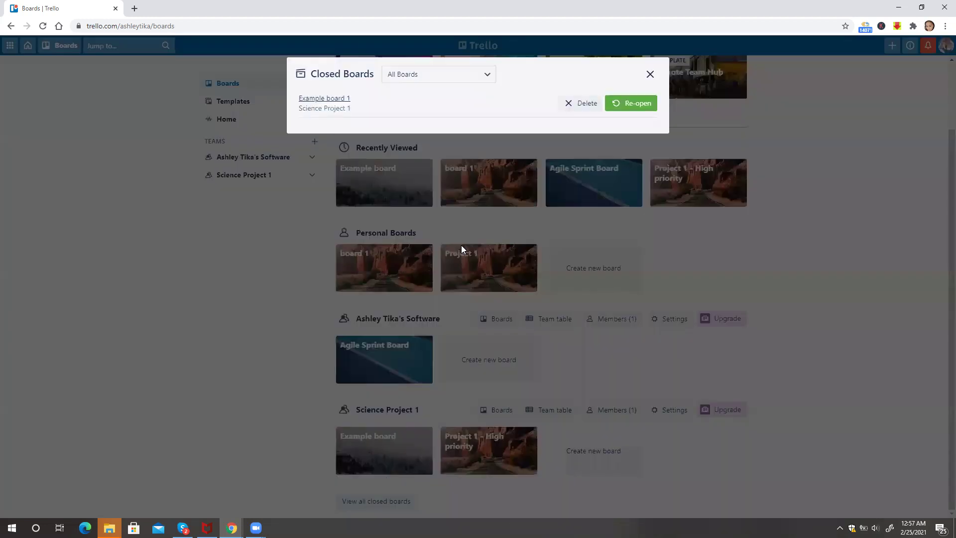
left_click(570, 106)
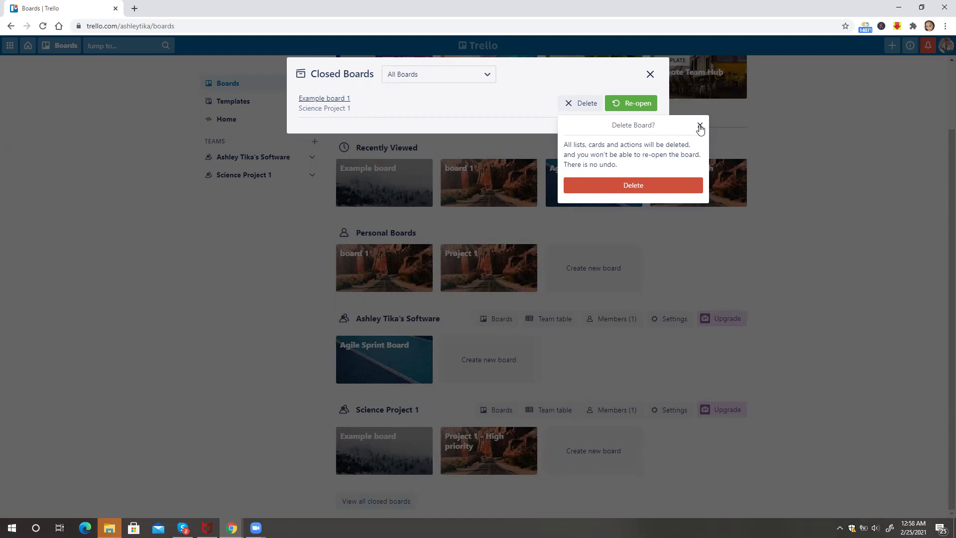
left_click(700, 127)
left_click(488, 74)
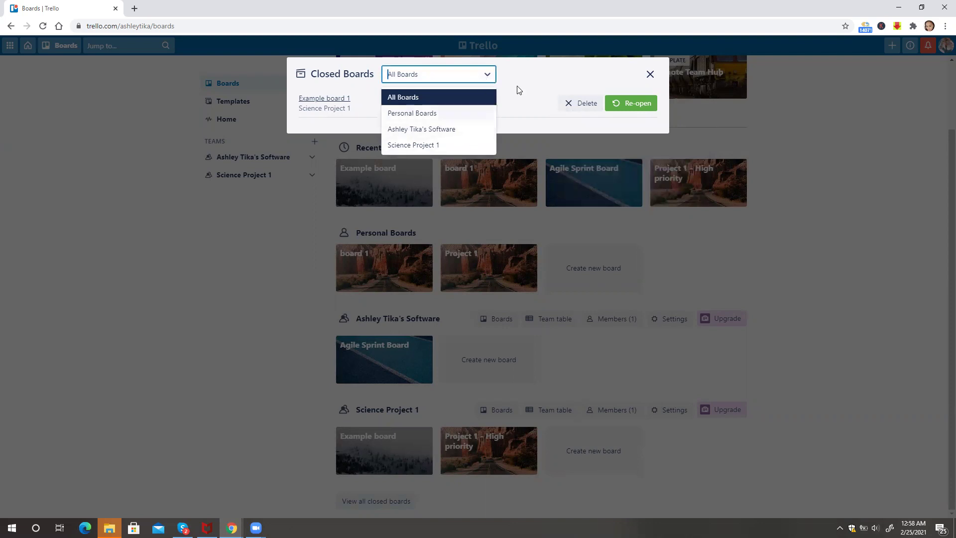
left_click(533, 83)
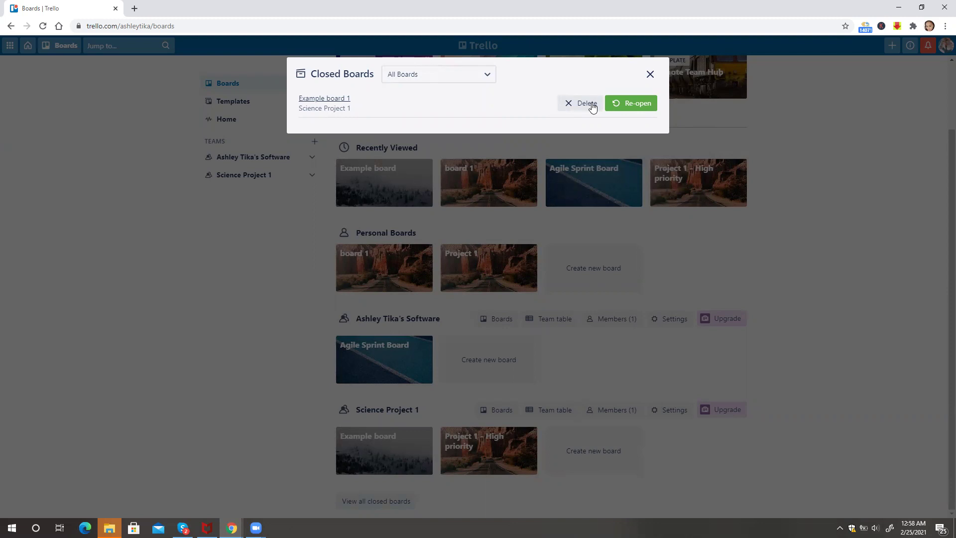
- Permanently delete Example board 1, dismiss the dialog and go into Example board
left_click(587, 103)
left_click(601, 184)
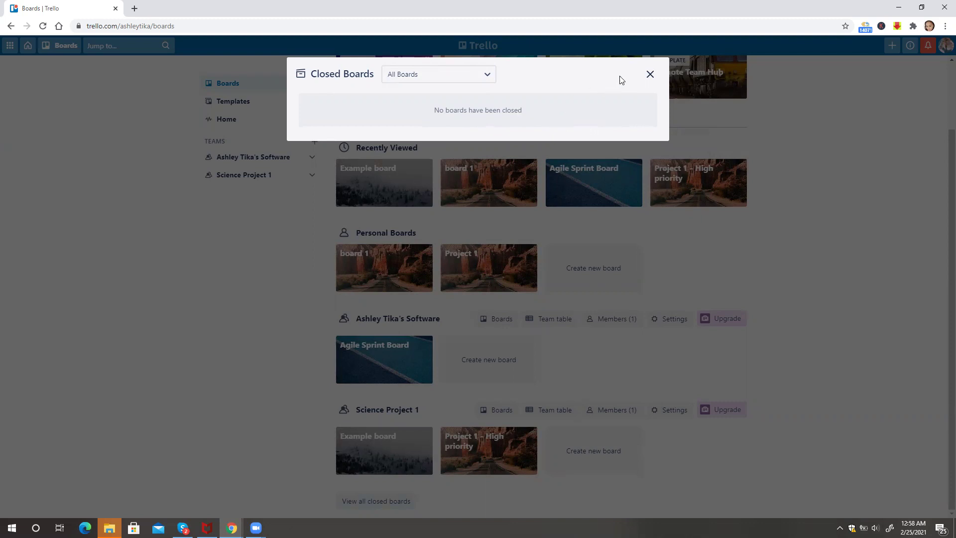
left_click(650, 74)
left_click(395, 181)
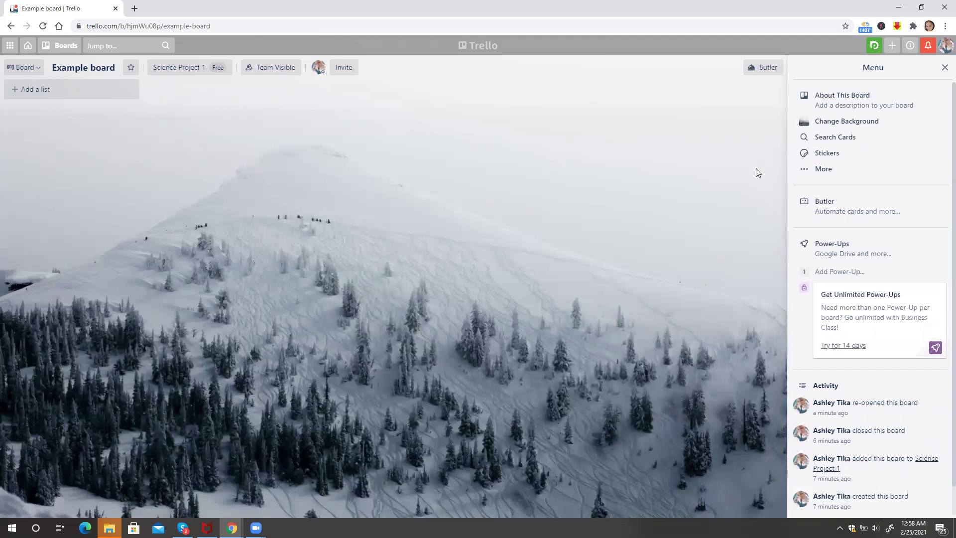
- Close Example board via More > Close Board and return to the boards overview
left_click(818, 172)
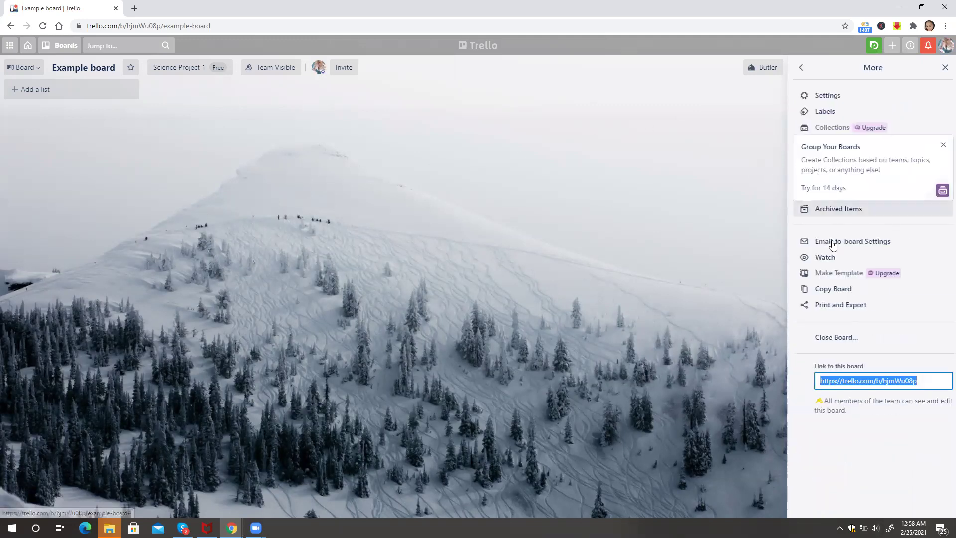
left_click(839, 341)
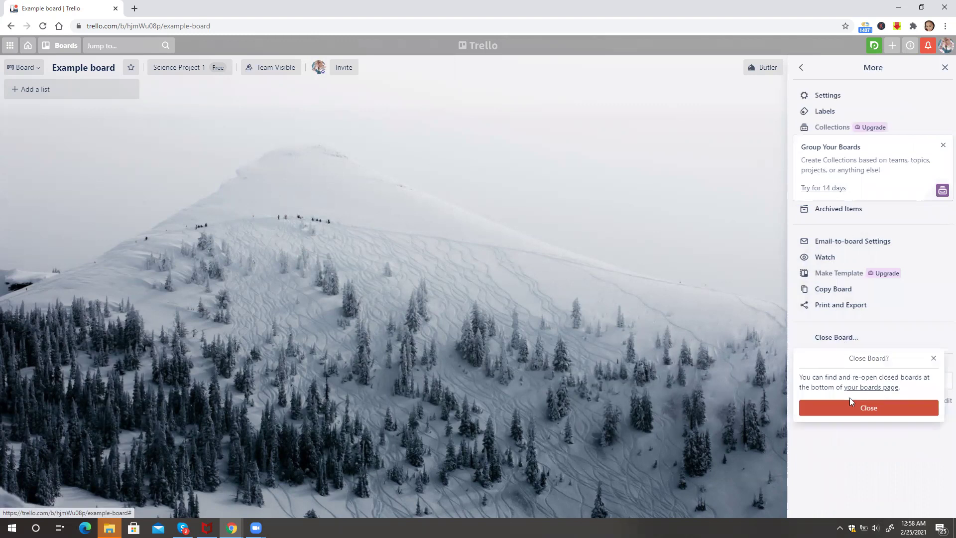
left_click(845, 411)
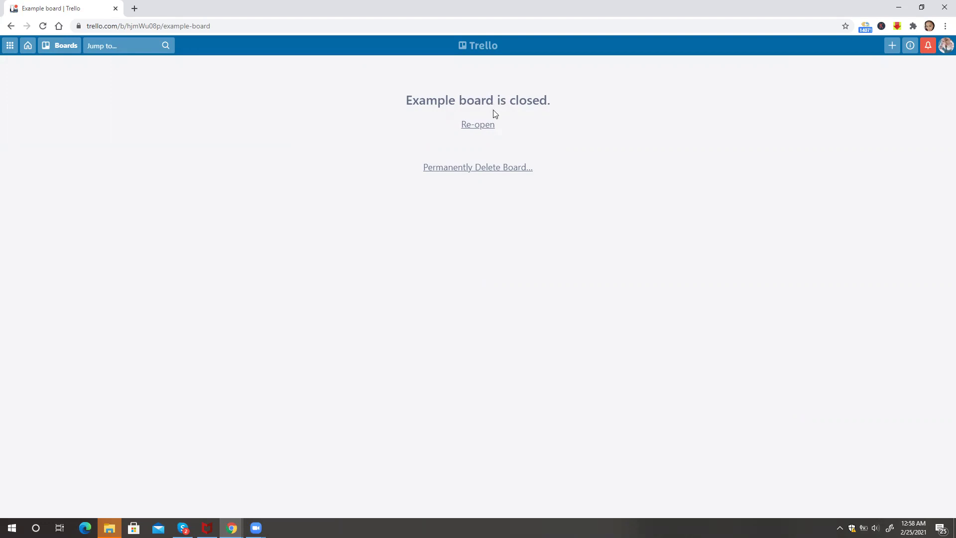
left_click(27, 45)
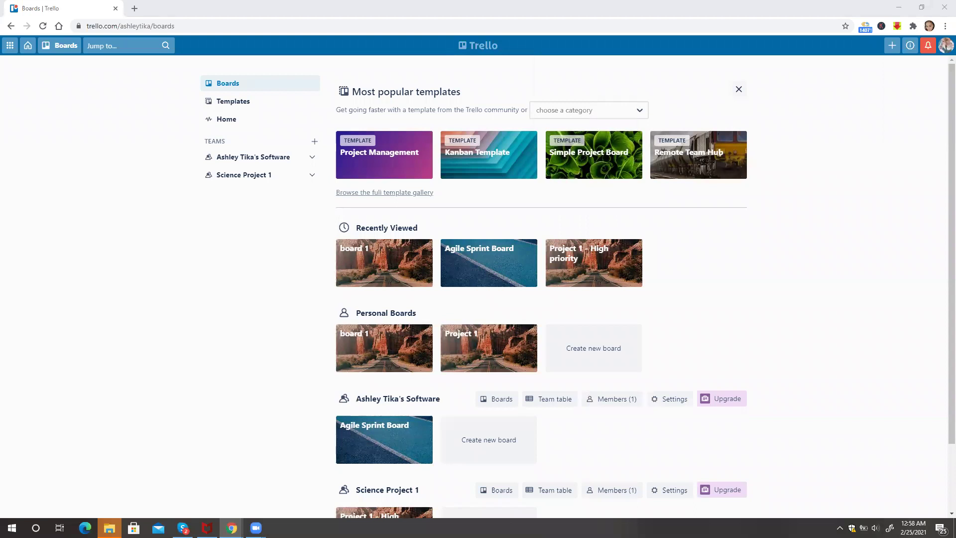
- Load trello.com/support/delete-board in a new browser tab
left_click(134, 8)
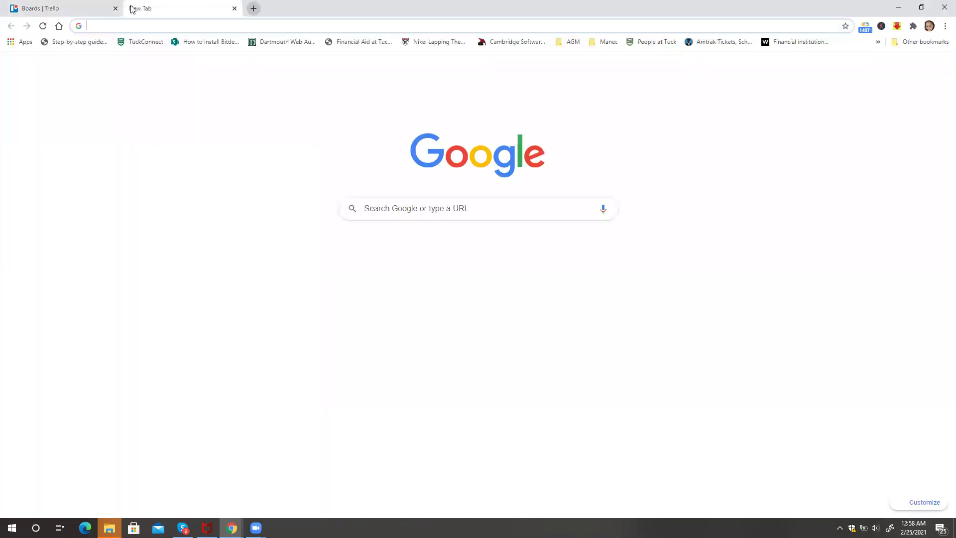
type("https://trello.com/support/delete-board")
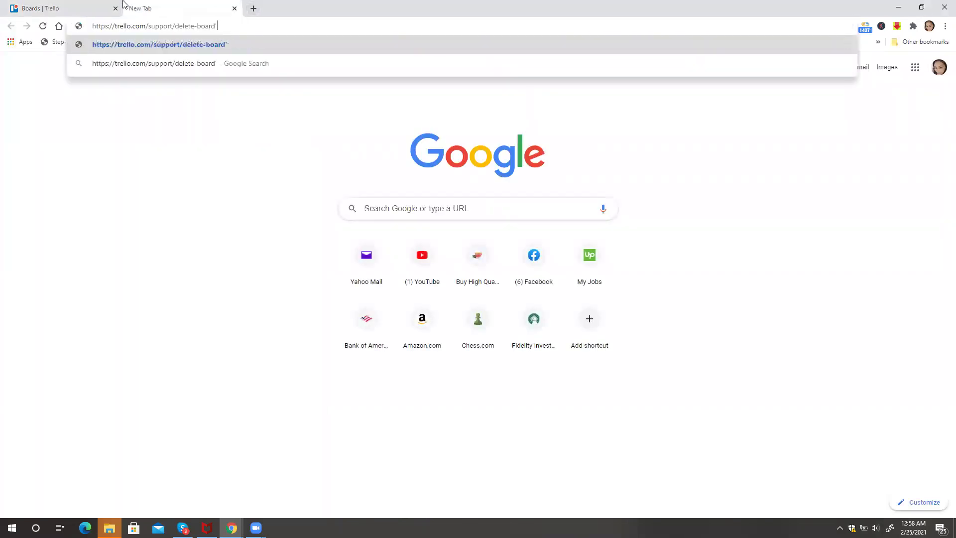
type("'=")
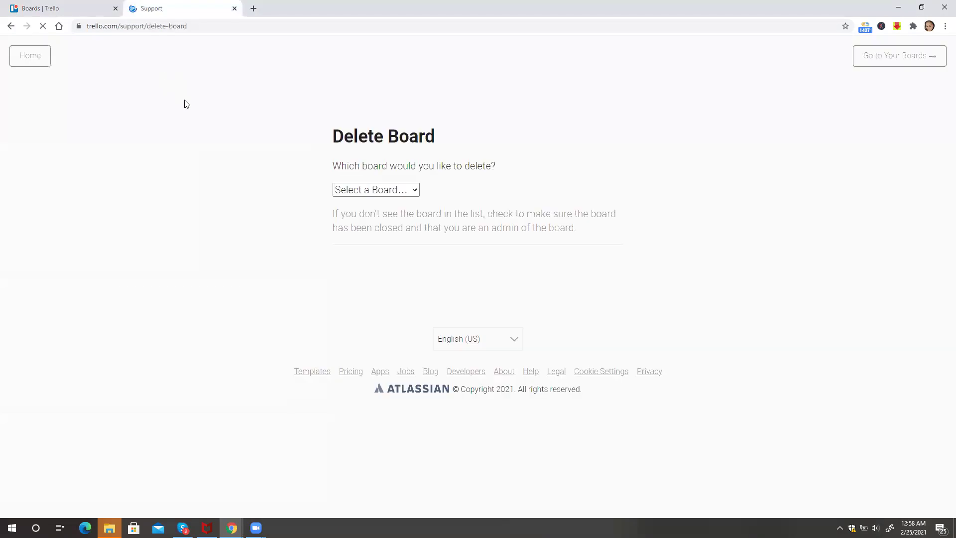
- Select Example board on the Delete Board support page and highlight the permanent-deletion warning
left_click(93, 13)
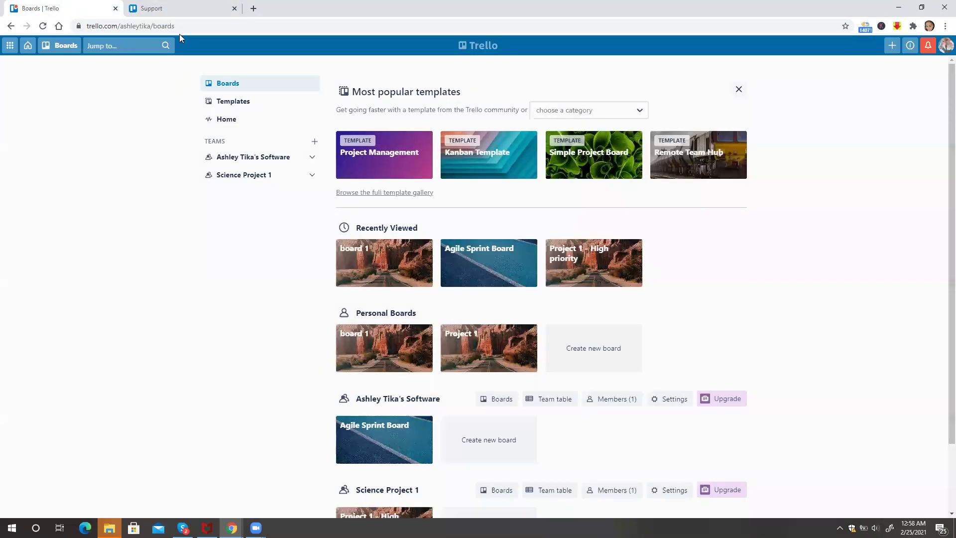
left_click(164, 6)
left_click(356, 189)
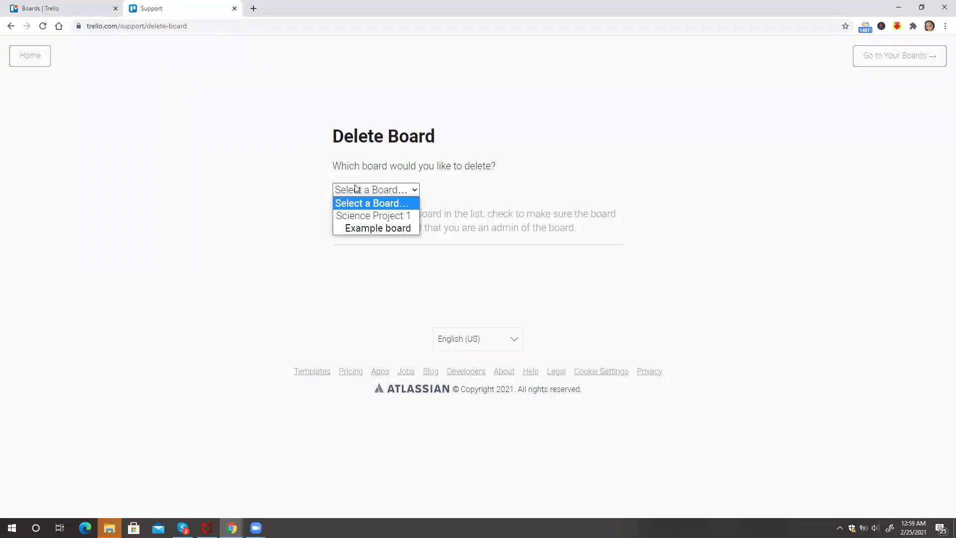
left_click(373, 231)
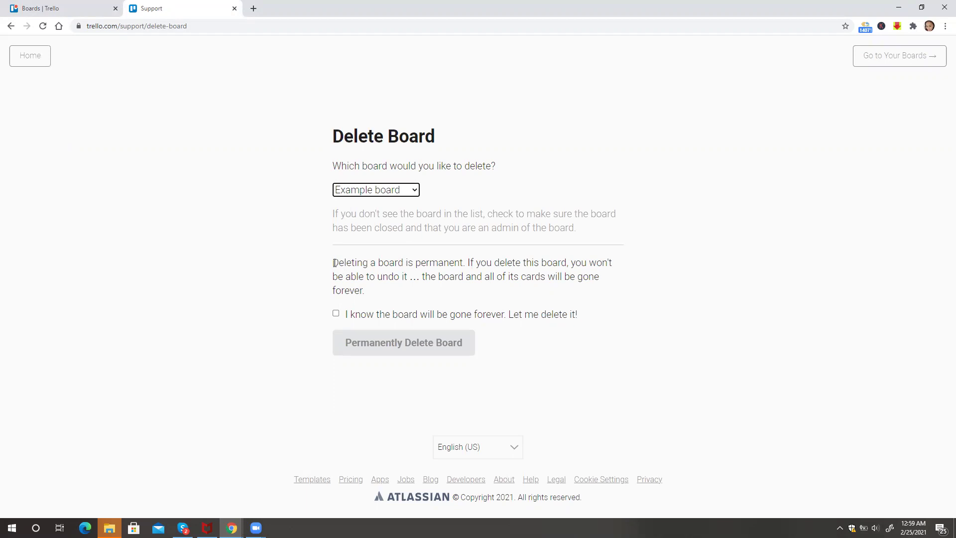
left_click_drag(334, 263, 466, 263)
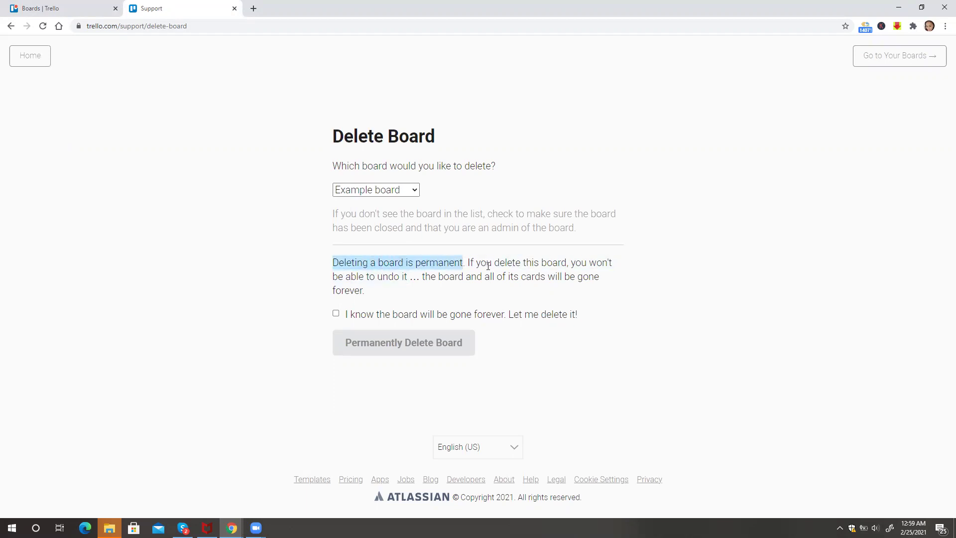
mouse_move(488, 265)
left_mouse_down()
mouse_move(451, 277)
mouse_move(586, 279)
left_mouse_up()
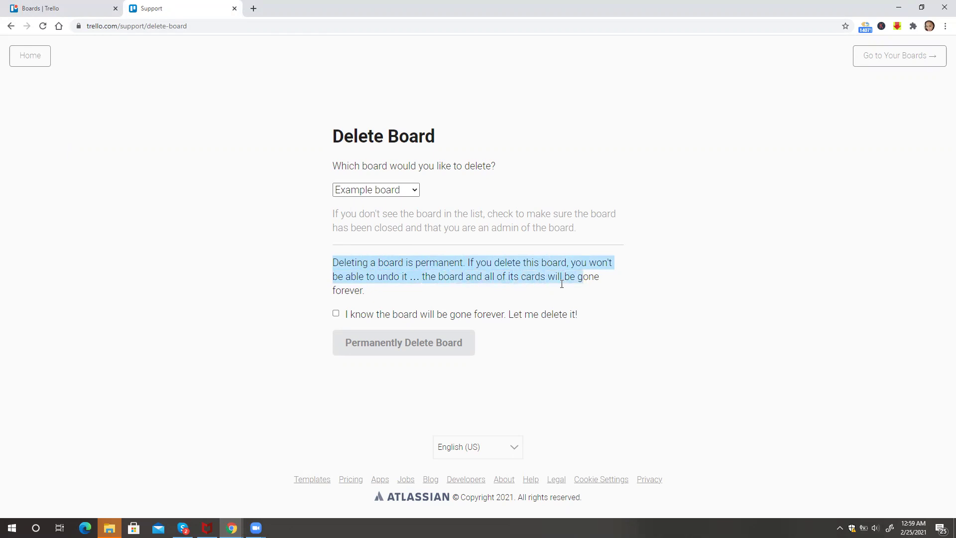
- Acknowledge the warning, permanently delete Example board and return to the boards page
left_click(337, 314)
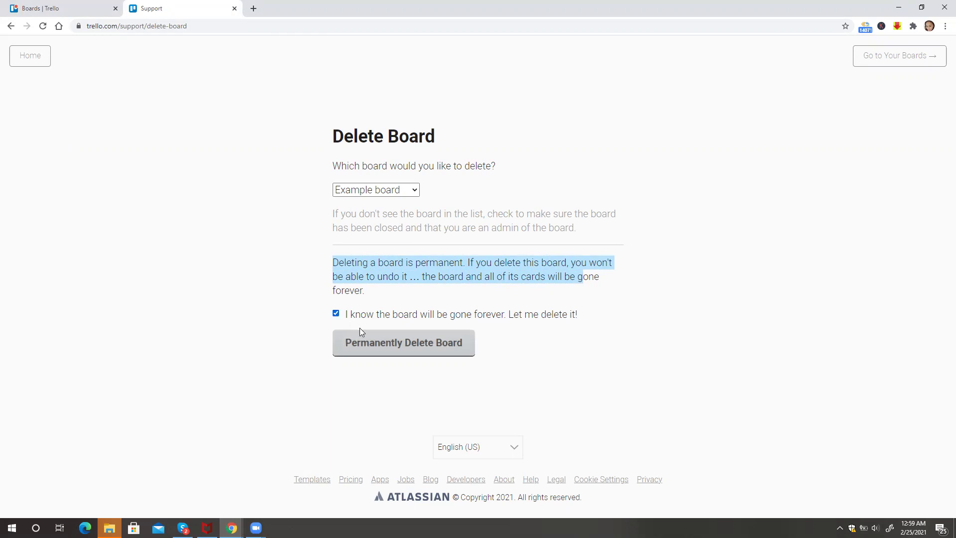
left_click(366, 340)
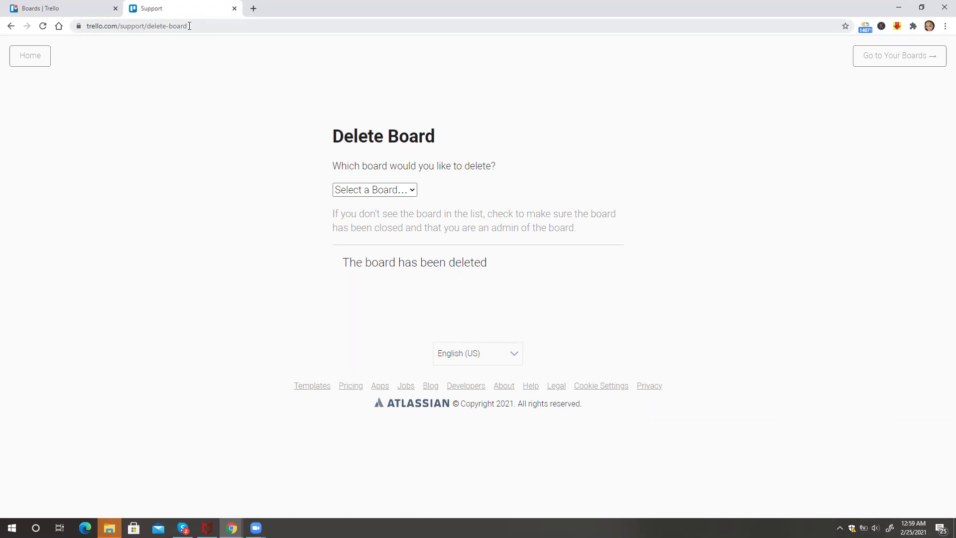
left_click(86, 7)
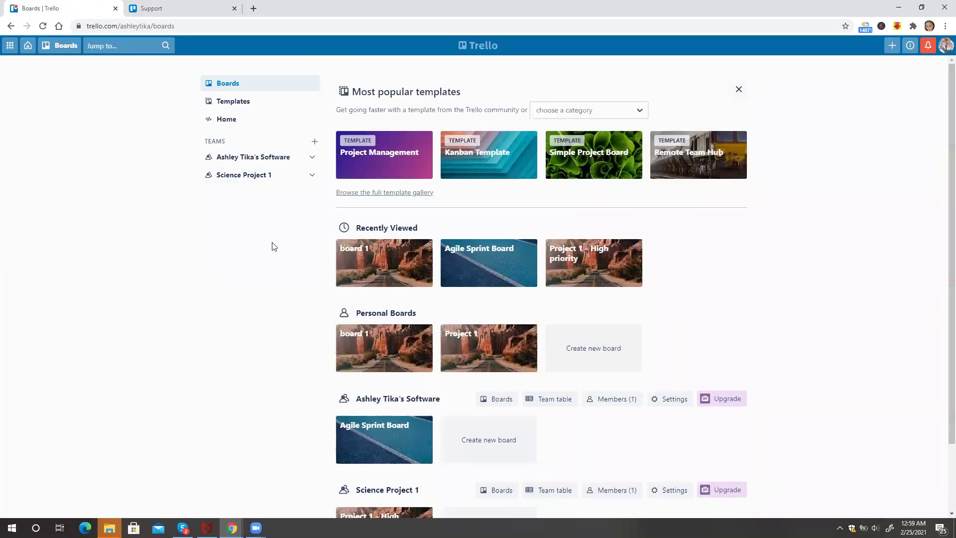